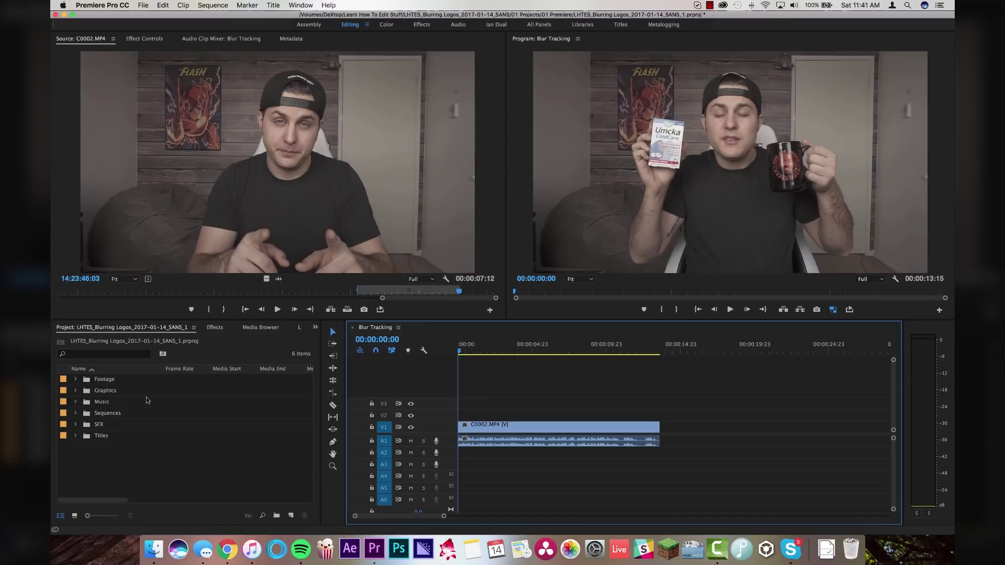
Create a 1920×1080 adjustment layer, place it on V2 above C0002.MP4 and extend it to the clip's end
click(118, 460)
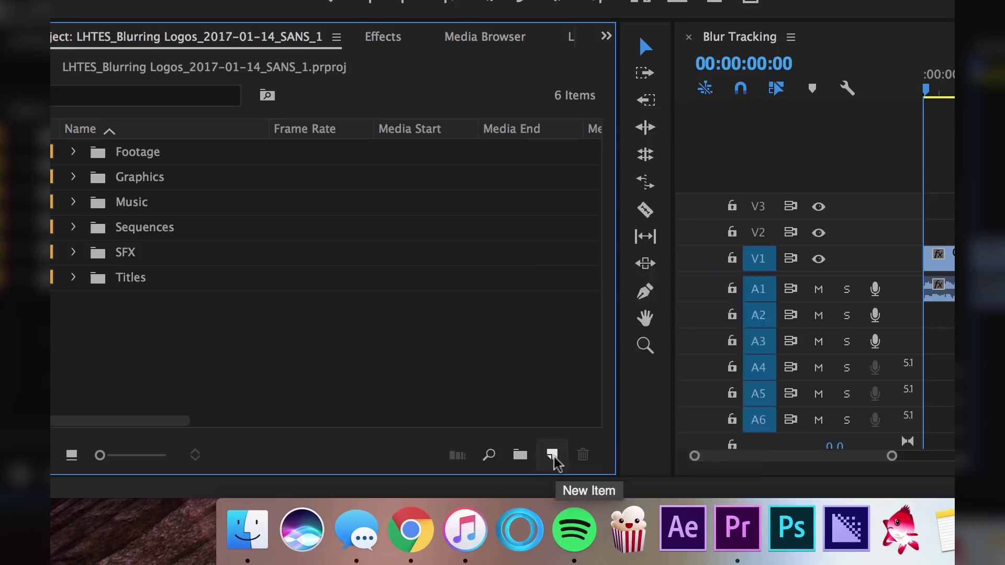
click(553, 456)
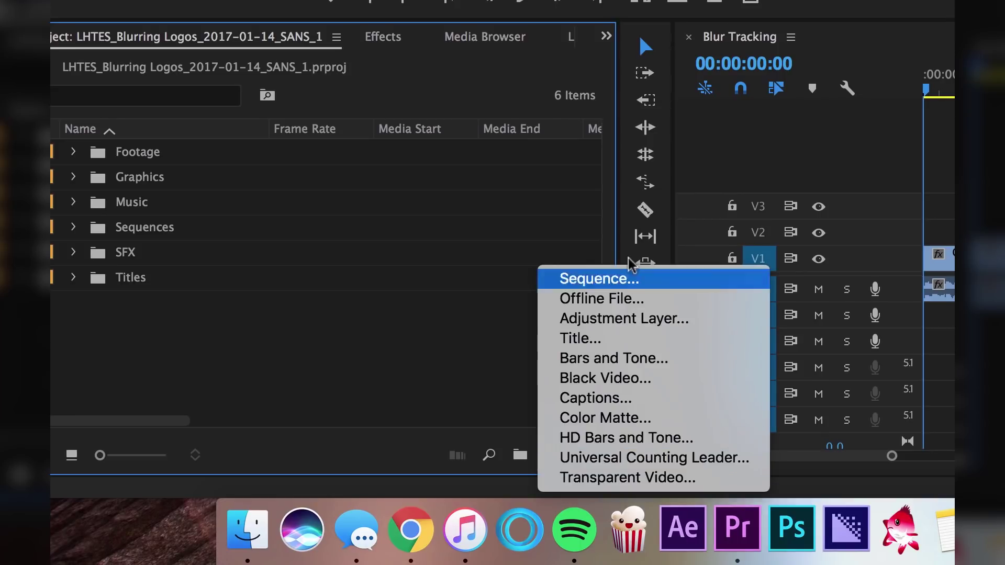
click(634, 320)
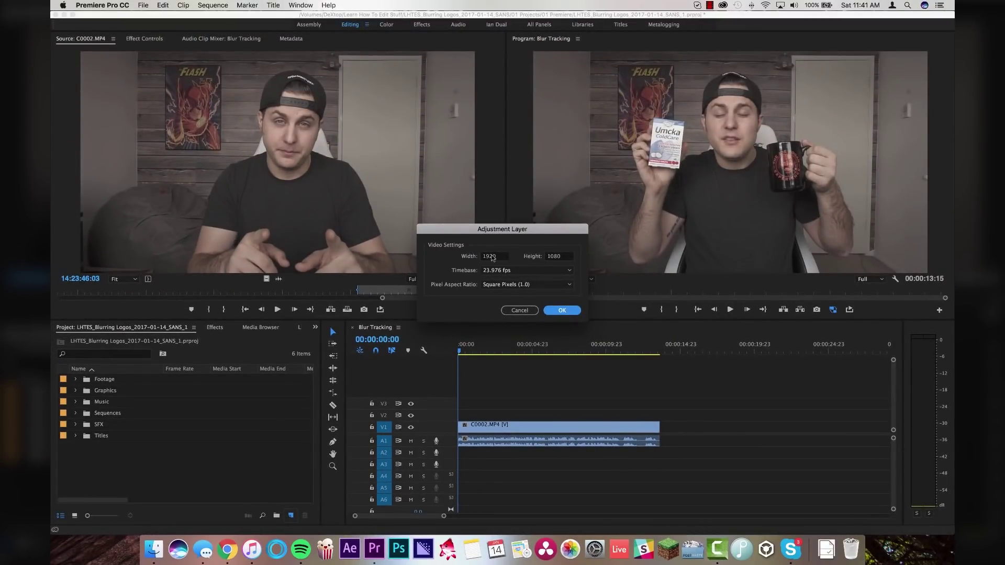
click(562, 311)
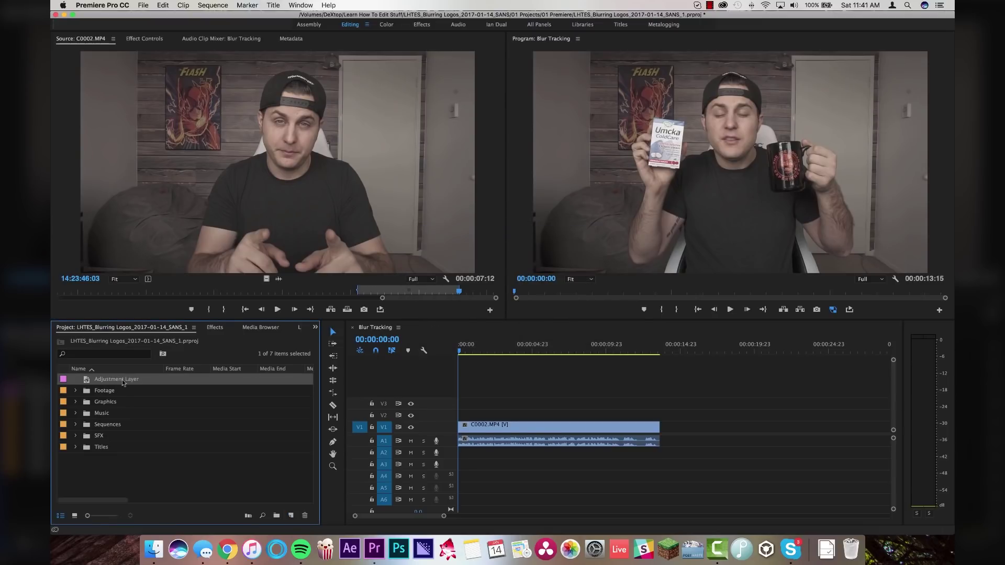
drag(120, 382, 461, 416)
drag(532, 415, 664, 414)
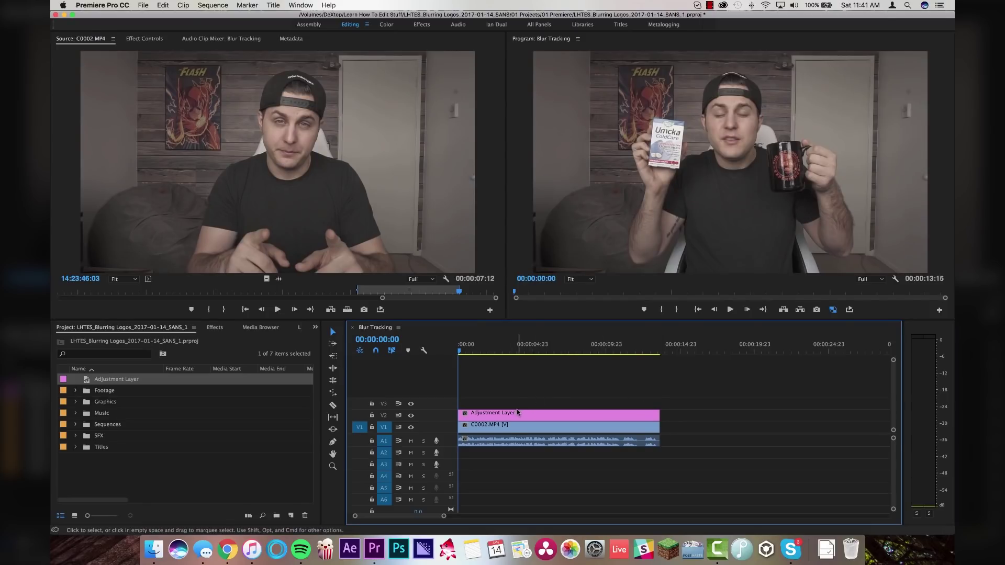
Add a rectangle opacity mask to the adjustment layer, fit it around the Umcka box and start tracking it forward
click(488, 416)
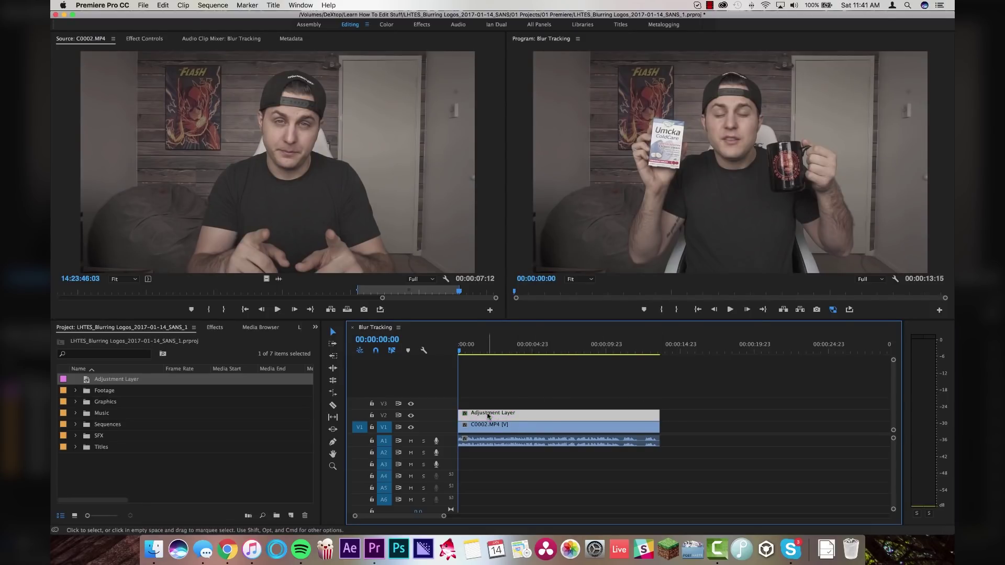
click(147, 39)
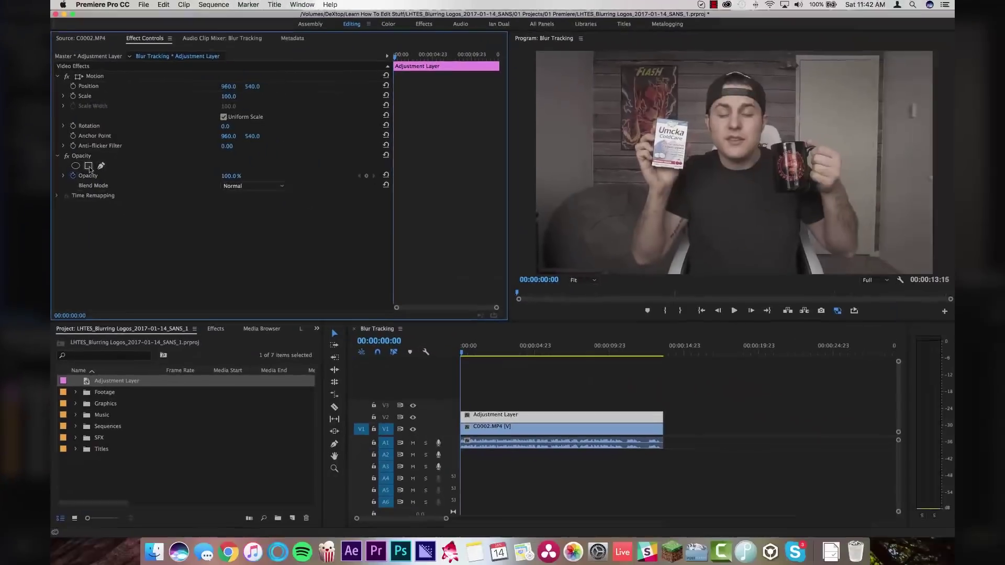
click(135, 260)
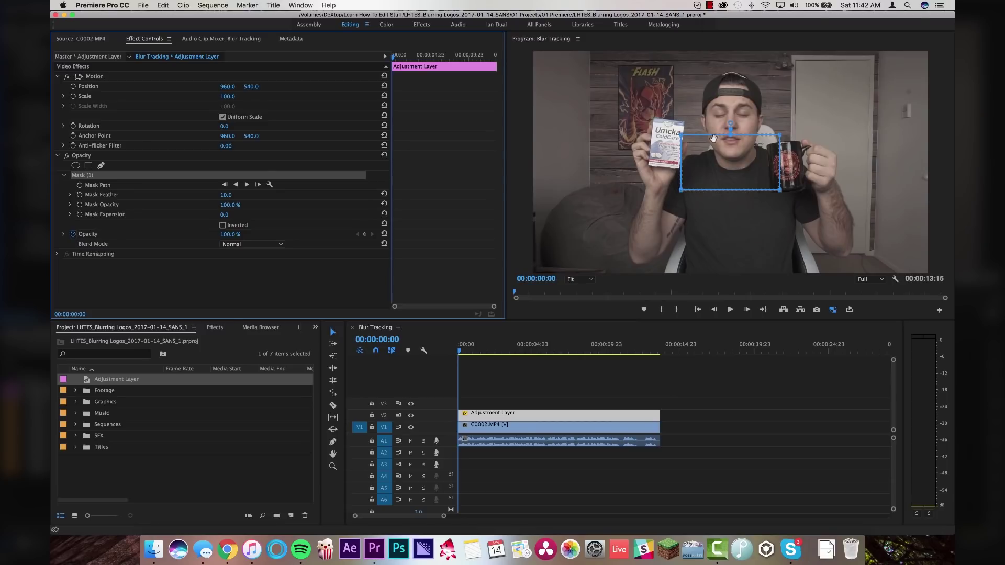
drag(714, 139, 653, 119)
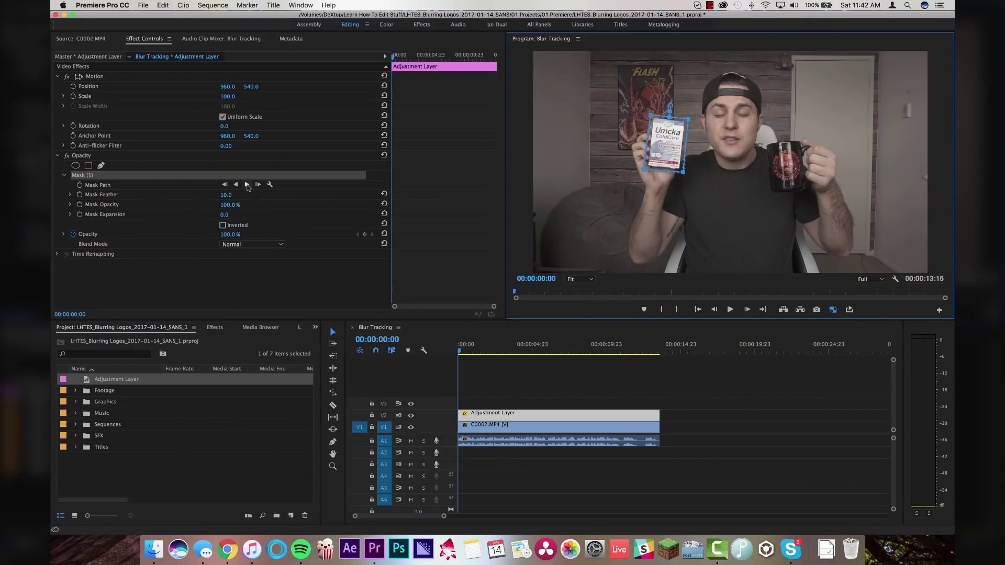
click(247, 185)
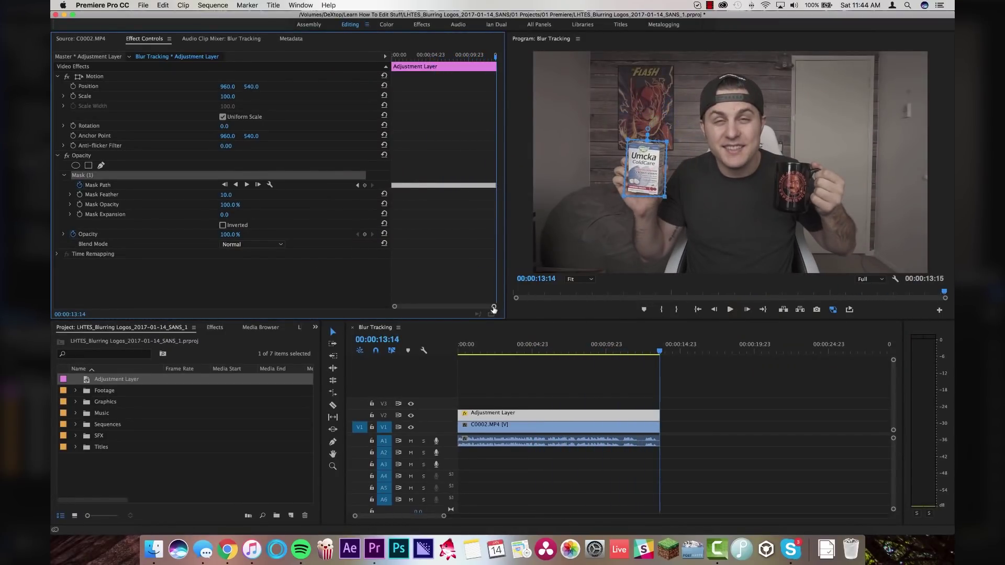
Scrub back to 11:14 and play the clip to confirm the tracked mask follows the Umcka box
mouse_move(493, 309)
mouse_down()
mouse_move(456, 310)
mouse_move(485, 310)
mouse_up()
drag(446, 58, 429, 59)
key(j)
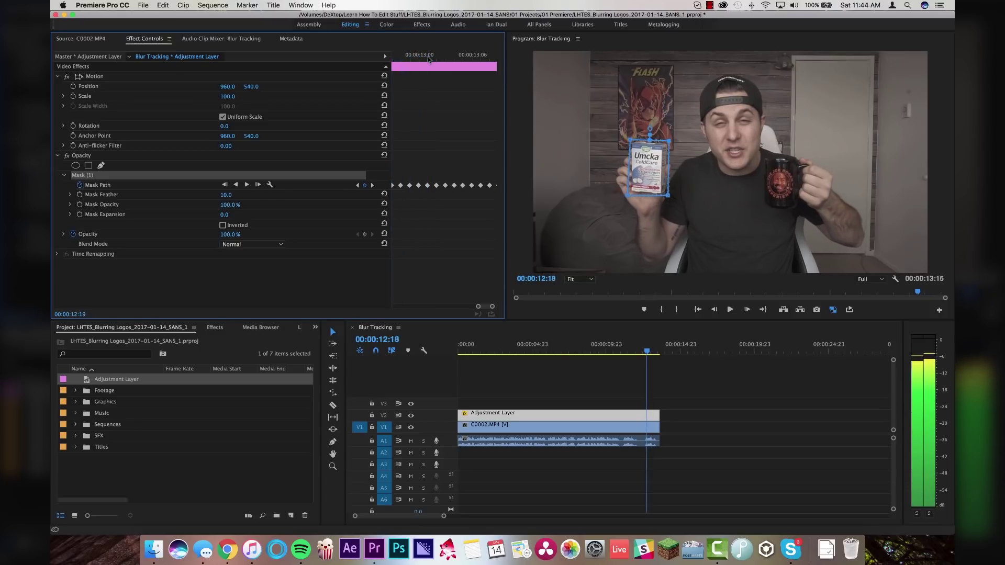
drag(477, 308, 440, 308)
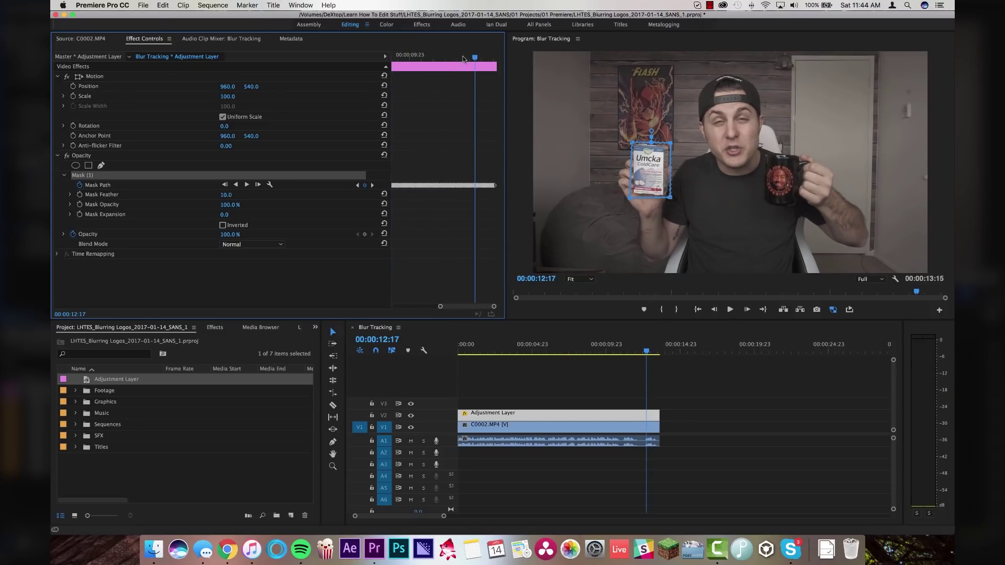
mouse_move(435, 58)
mouse_down()
mouse_move(421, 58)
mouse_move(449, 58)
mouse_up()
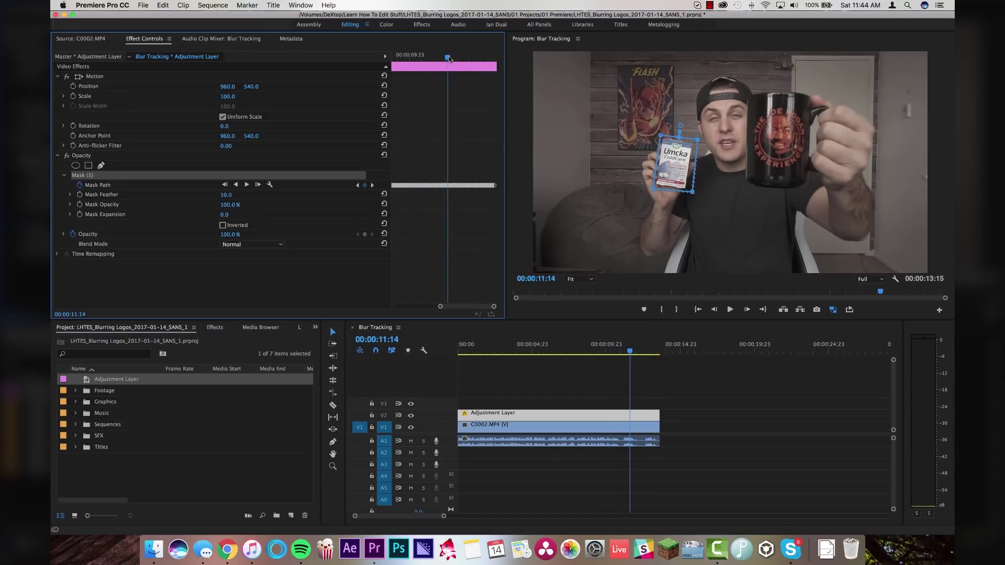
key(space)
key(space)
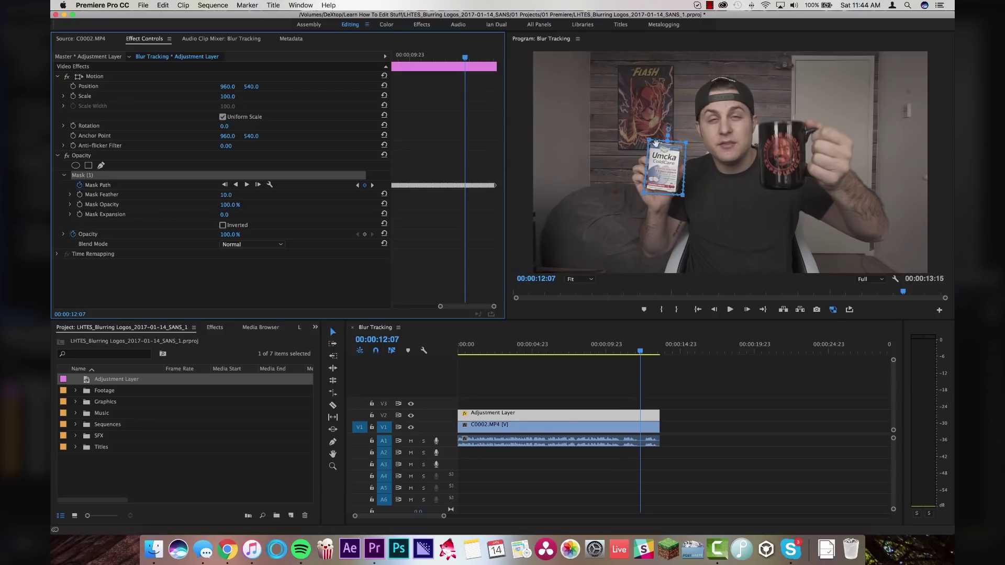
click(211, 327)
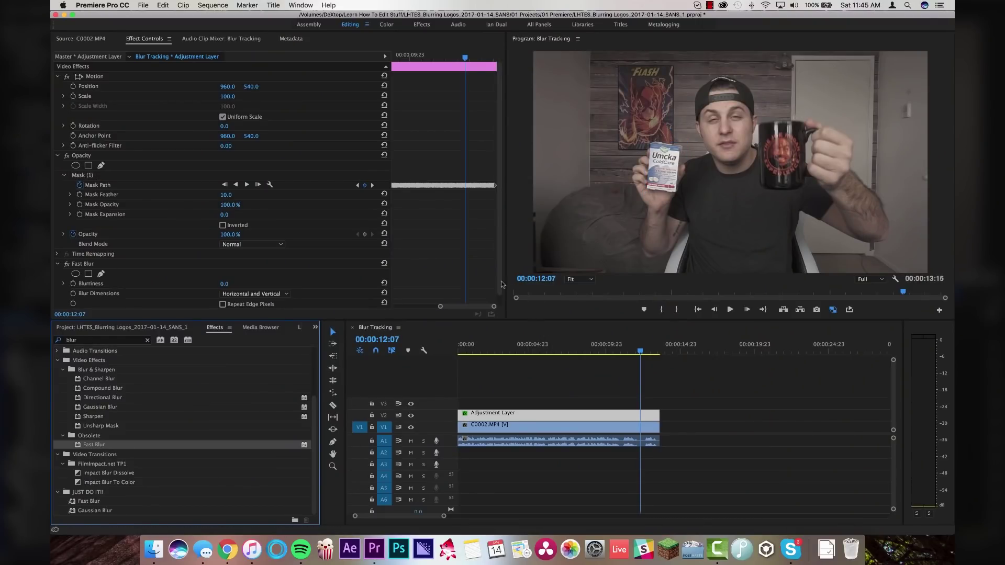
Set Fast Blur Blurriness to 59, with mask feather 69 and mask expansion 32
scroll(149, 261, down, 1)
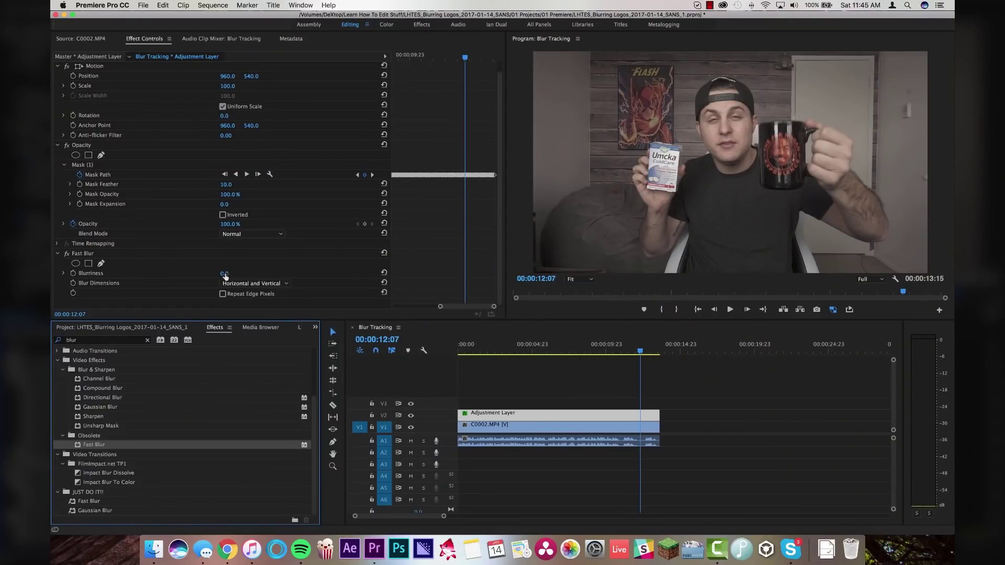
drag(225, 276, 261, 275)
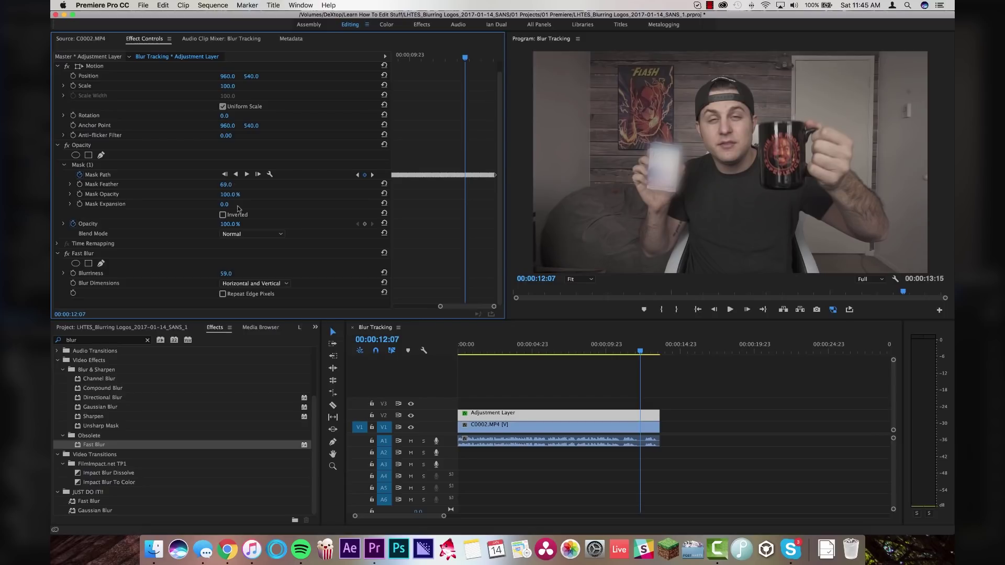
mouse_move(226, 208)
mouse_down()
mouse_move(191, 208)
mouse_move(243, 207)
mouse_up()
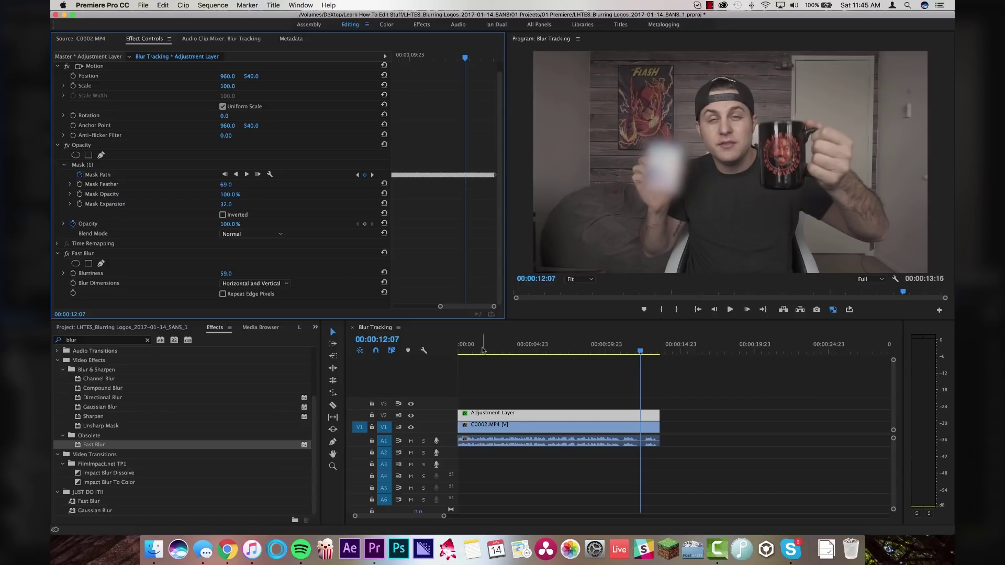
click(582, 393)
key(Home)
key(space)
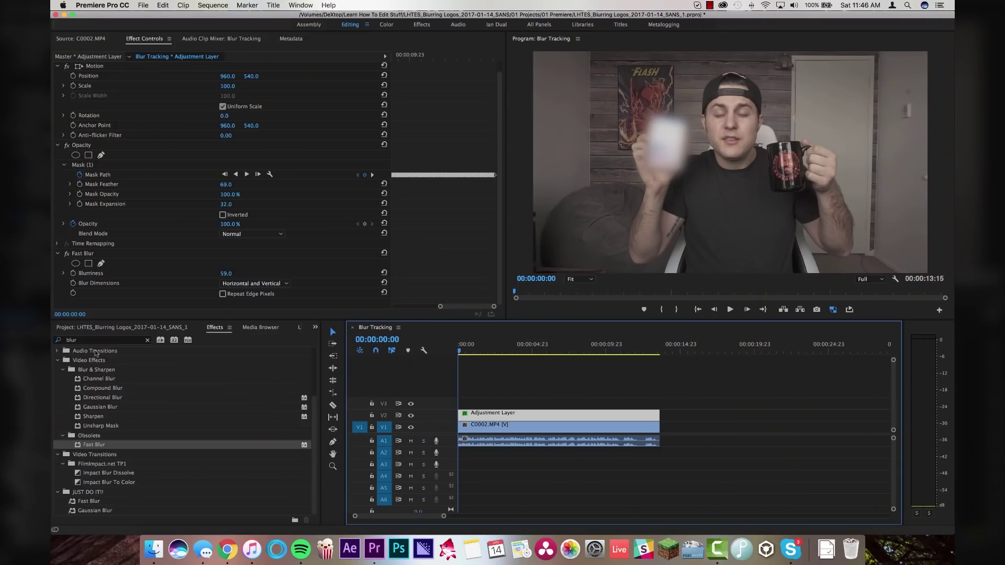
click(89, 330)
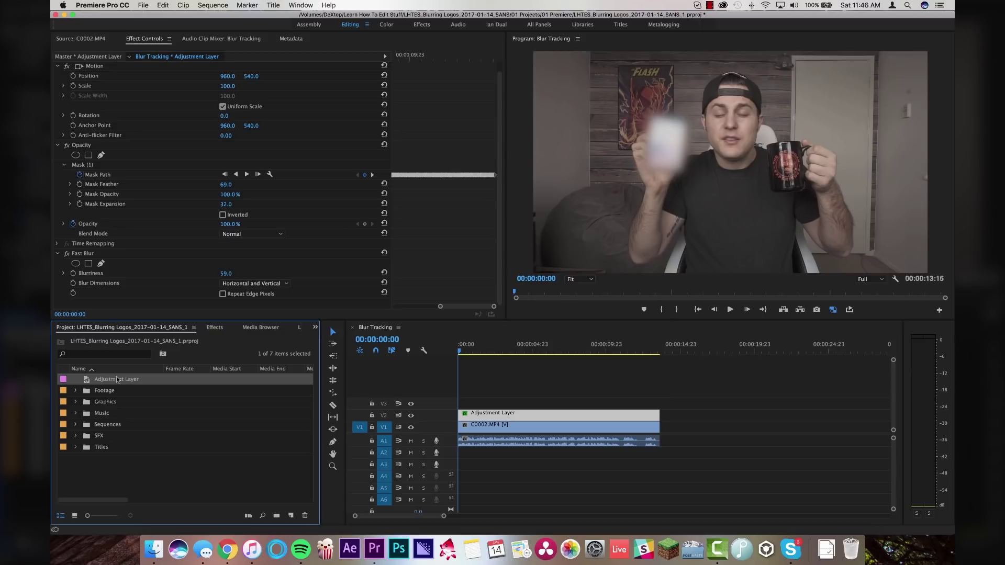
Put a second adjustment layer on V3 spanning the clip, outline the mug with a freeform mask, and track it forward
click(135, 468)
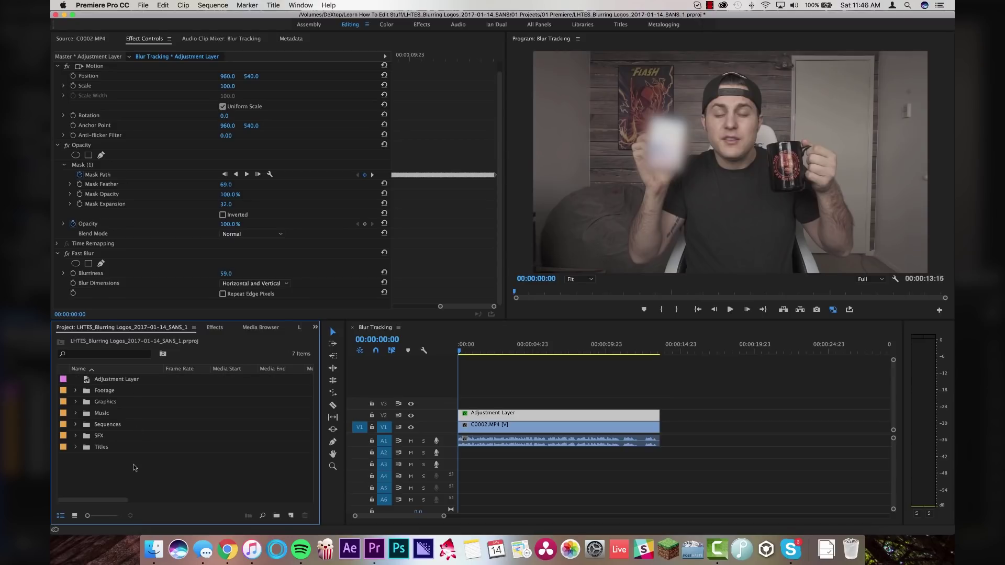
click(118, 383)
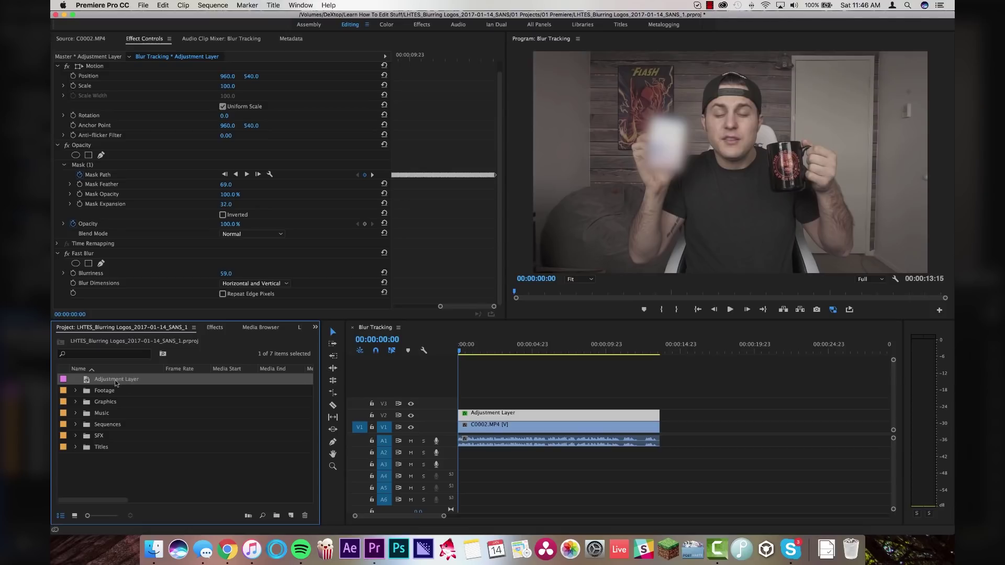
drag(86, 380, 562, 407)
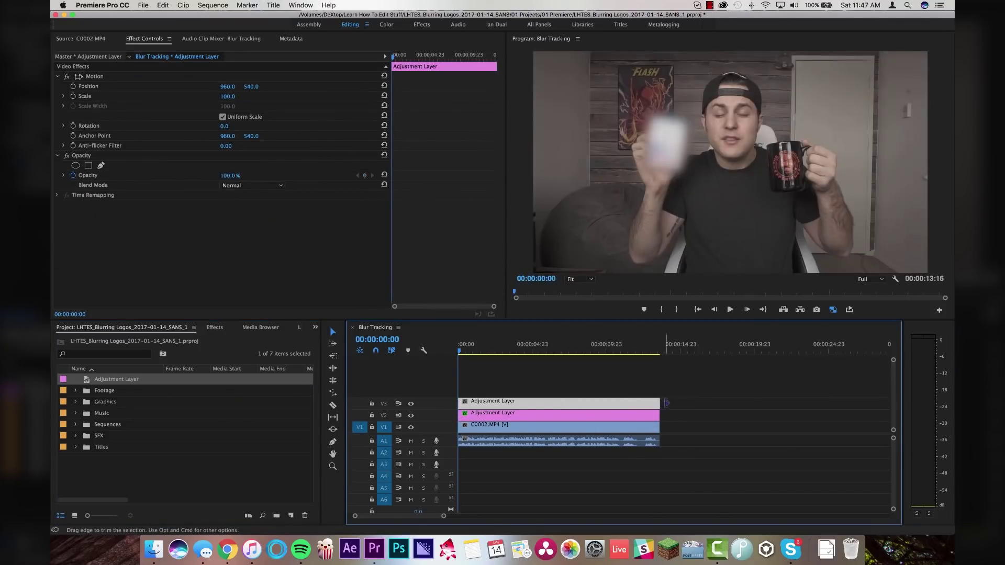
drag(659, 403, 659, 403)
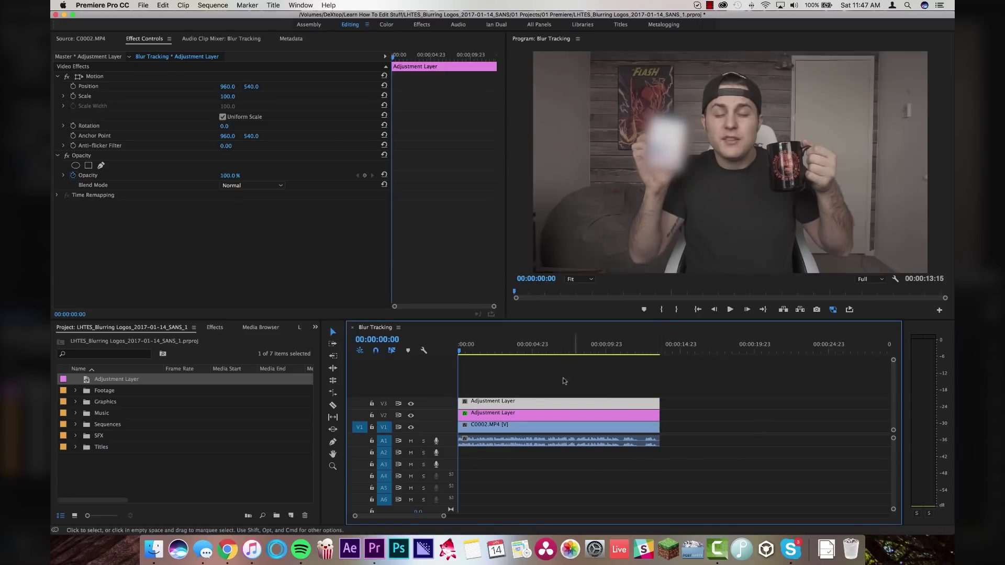
click(101, 167)
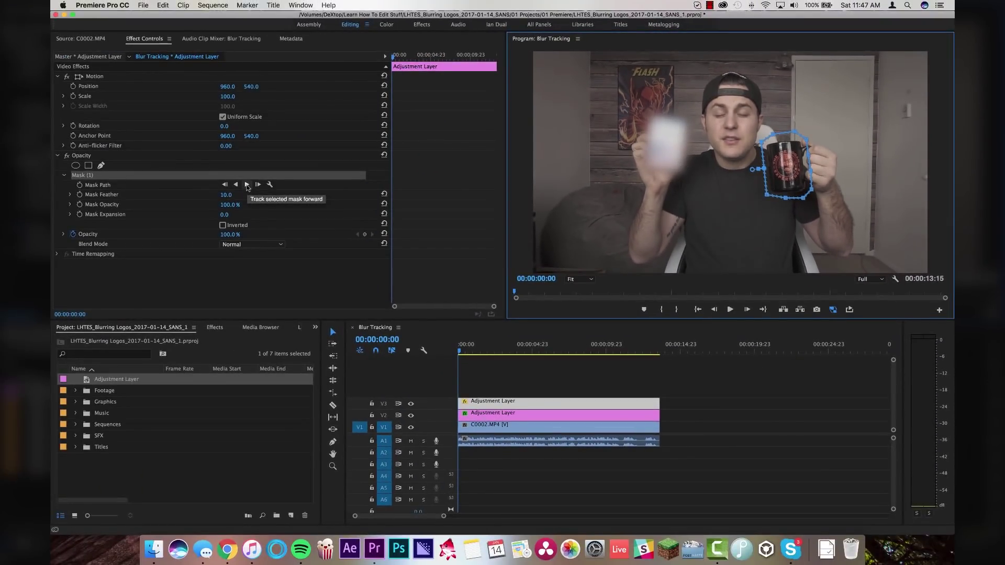
click(247, 185)
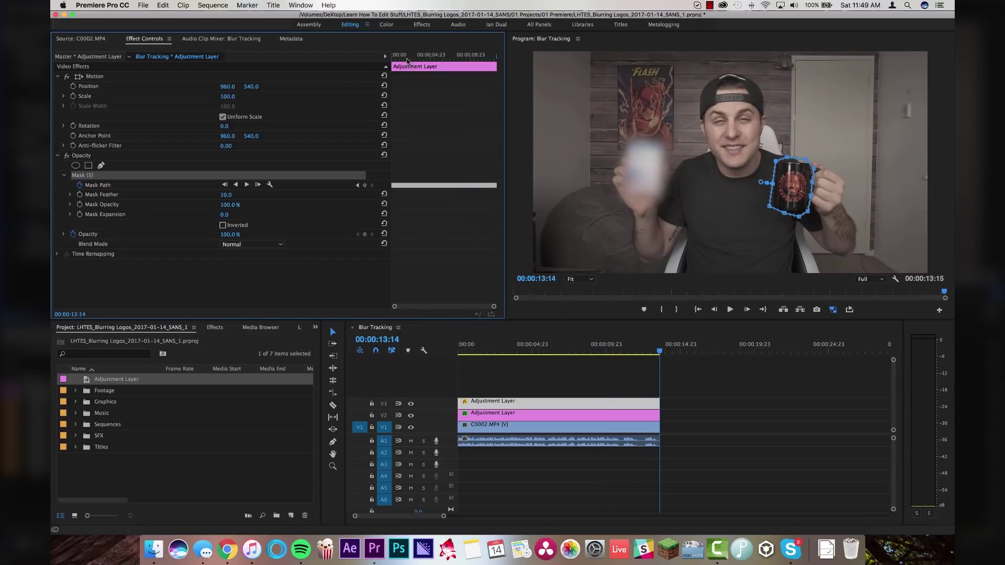
Scrub back to an earlier frame and nudge the mug mask down over the mug
drag(407, 60, 423, 59)
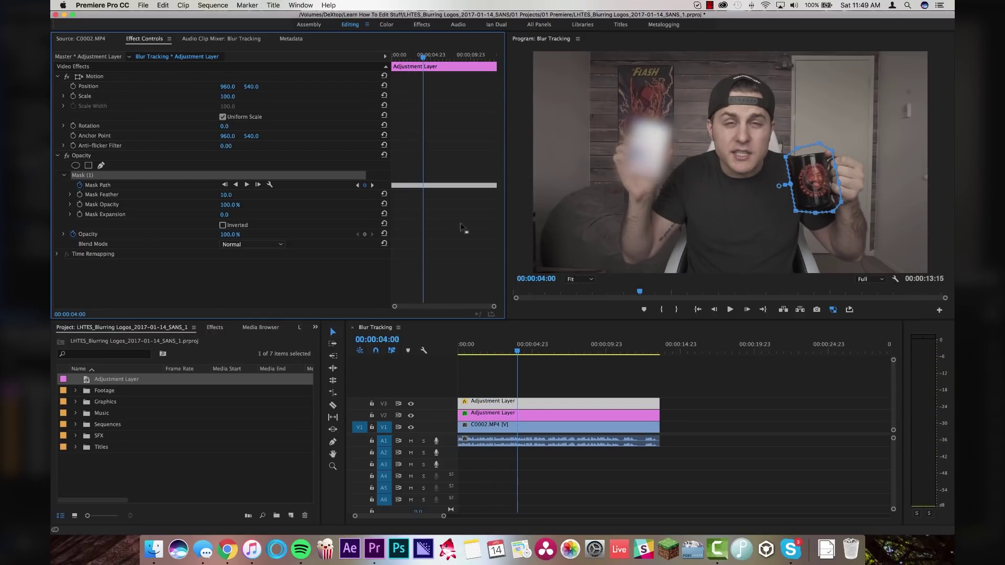
scroll(489, 307, up, 3)
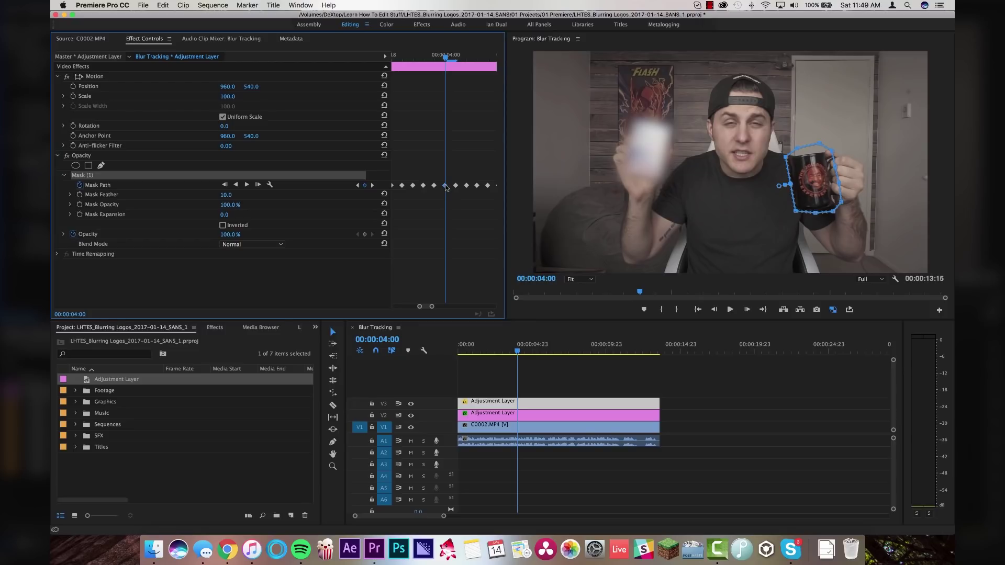
click(832, 155)
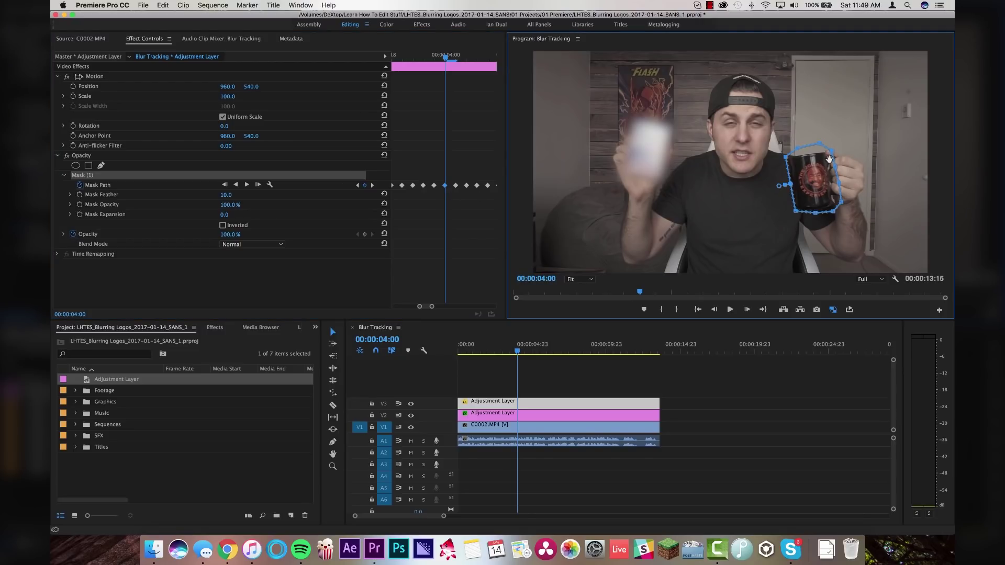
drag(830, 159, 828, 159)
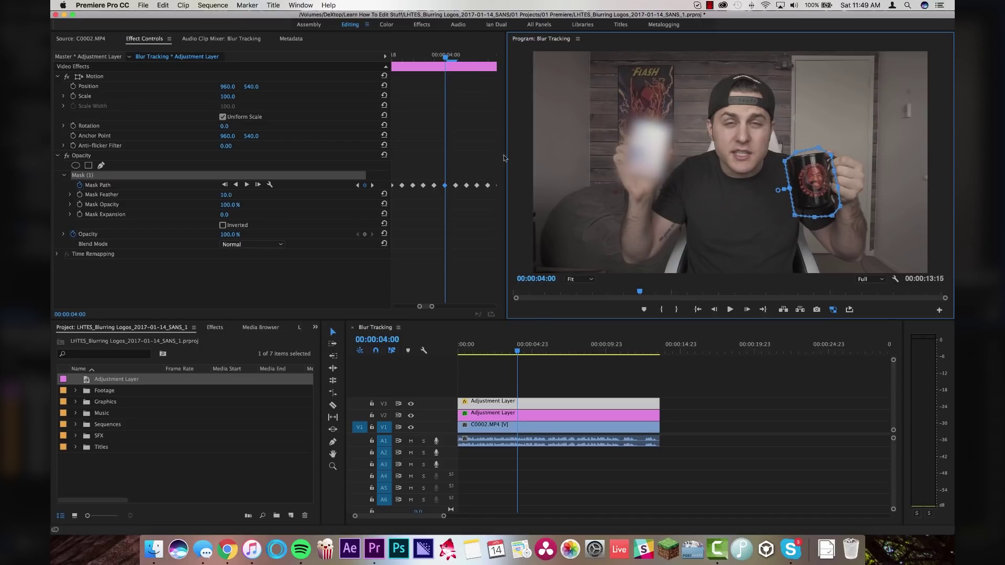
Advance the playhead and shift the mug mask down and left onto the mug at 00:00:04:01
click(462, 153)
key(space)
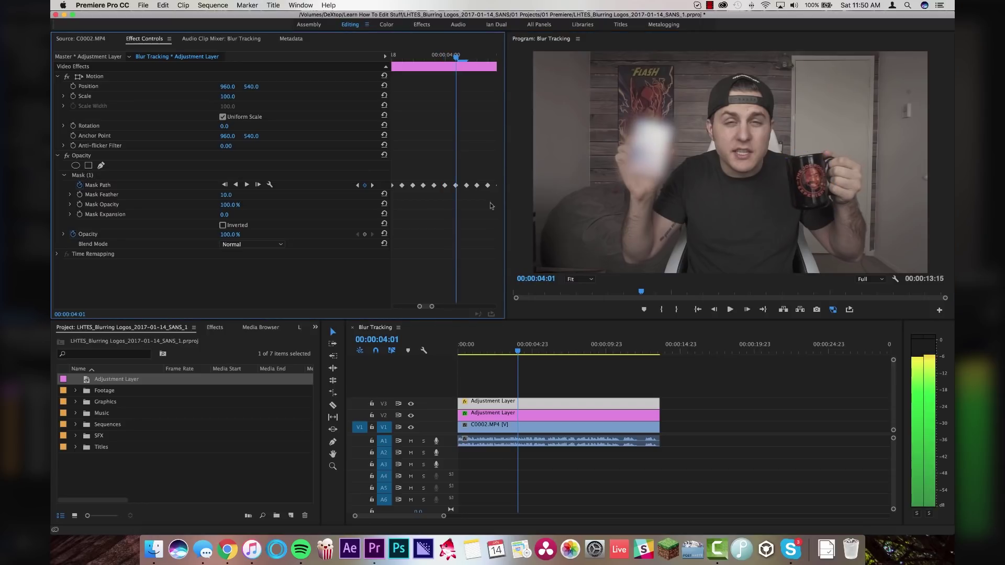
key(space)
click(203, 175)
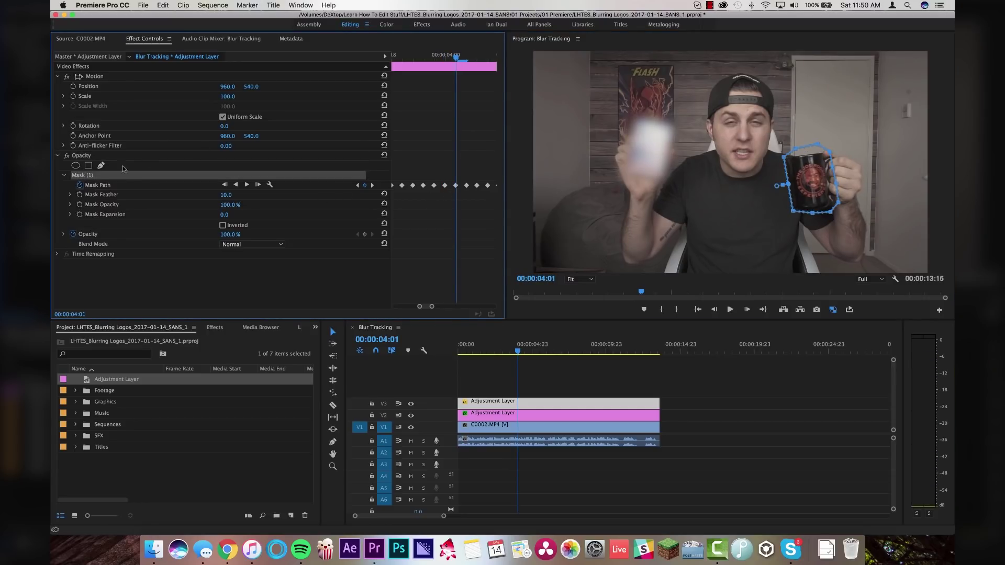
drag(826, 157, 824, 162)
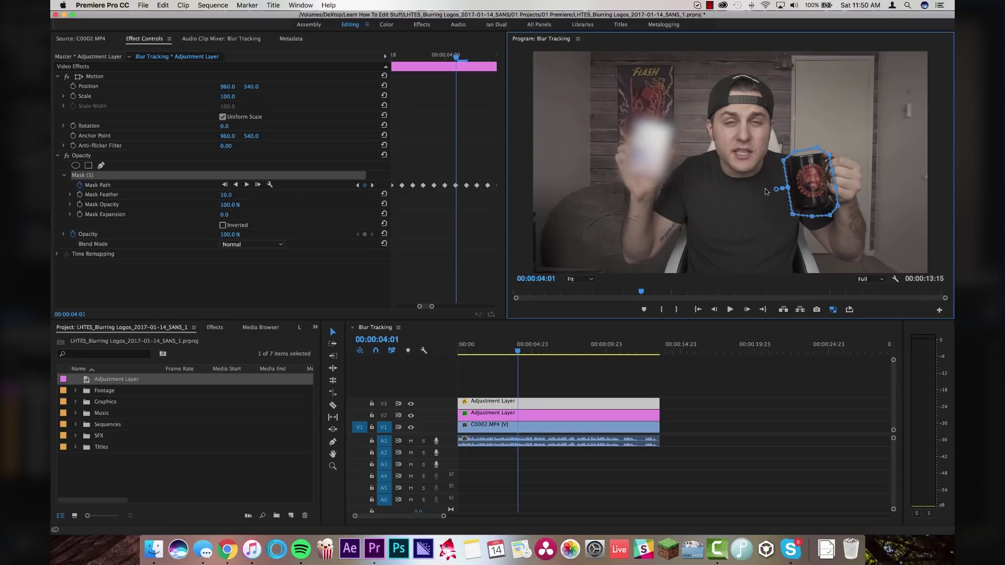
Apply Fast Blur to the V3 adjustment layer and raise Blurriness to 64
click(702, 405)
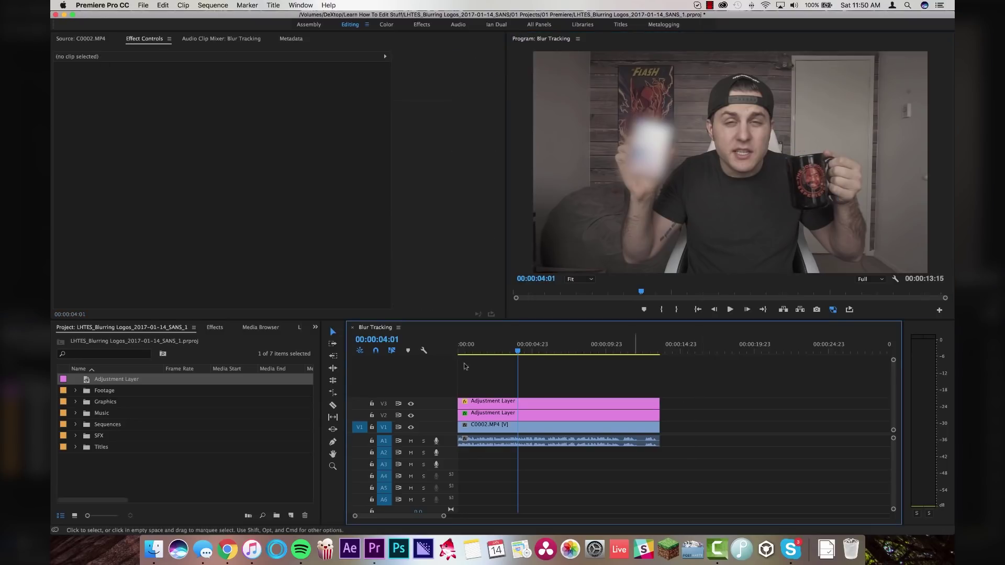
click(225, 329)
drag(470, 425, 474, 402)
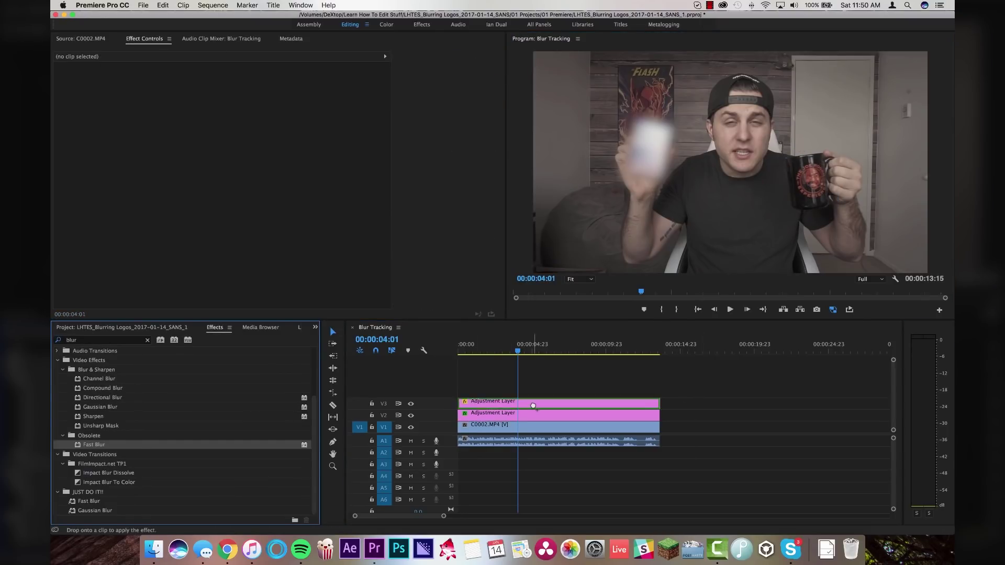
drag(226, 284, 245, 283)
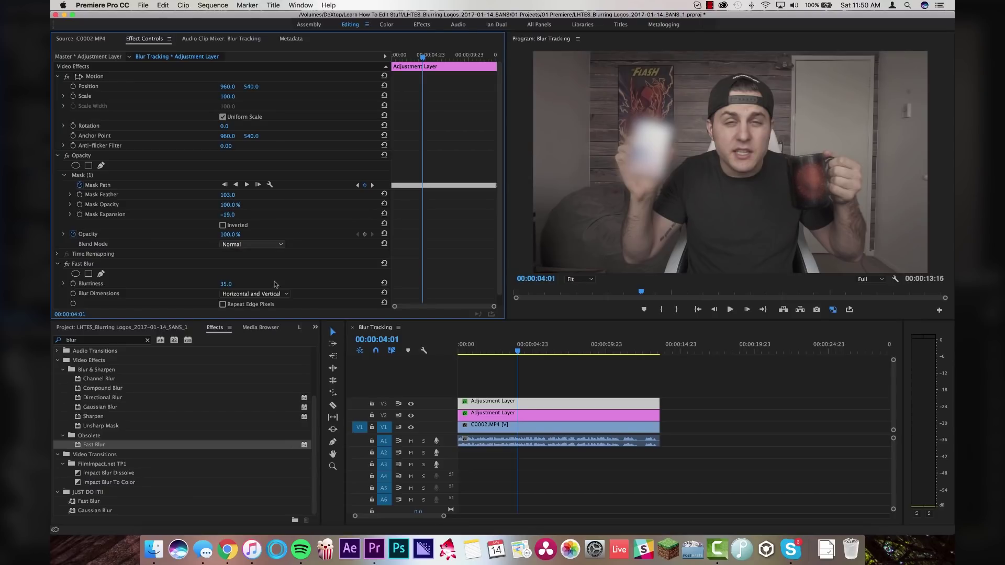
drag(226, 284, 239, 284)
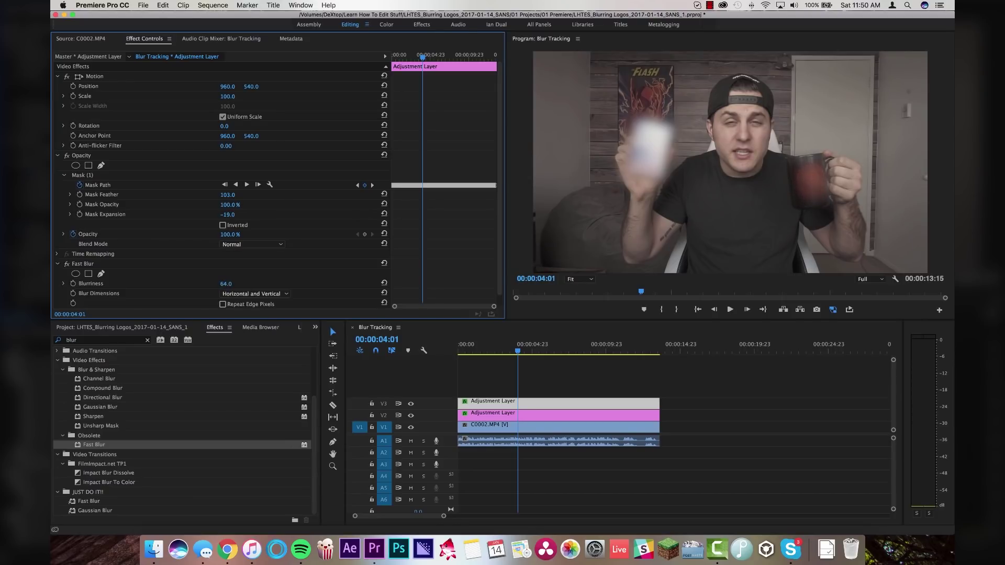
Play the sequence from the start and from about nine seconds to review both blurred logos
click(589, 367)
key(space)
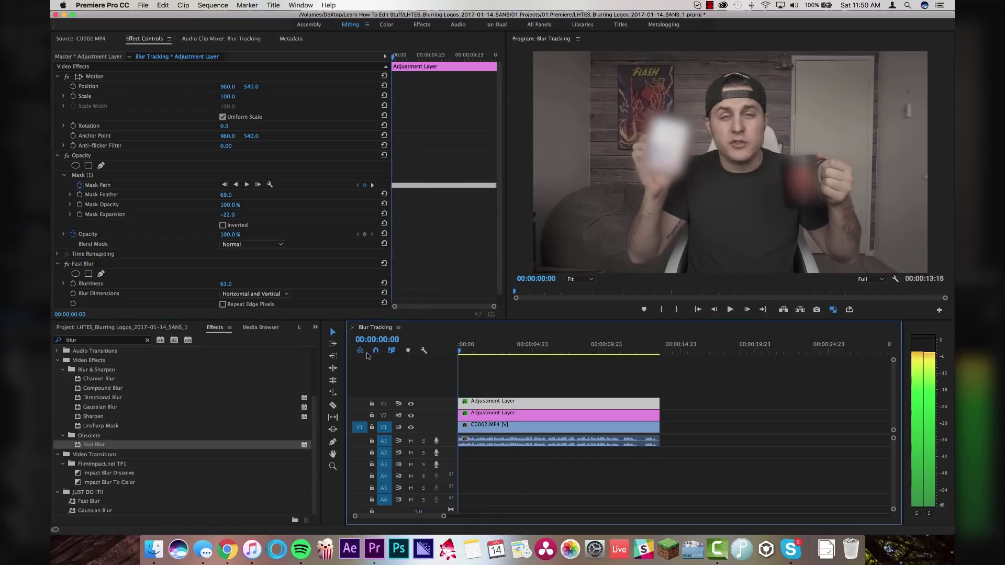
key(Home)
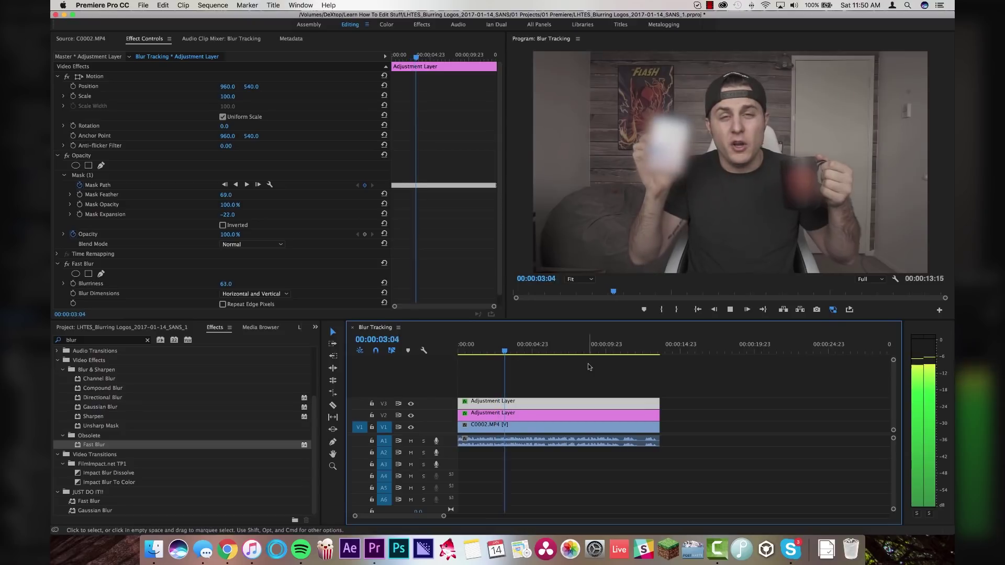
click(601, 348)
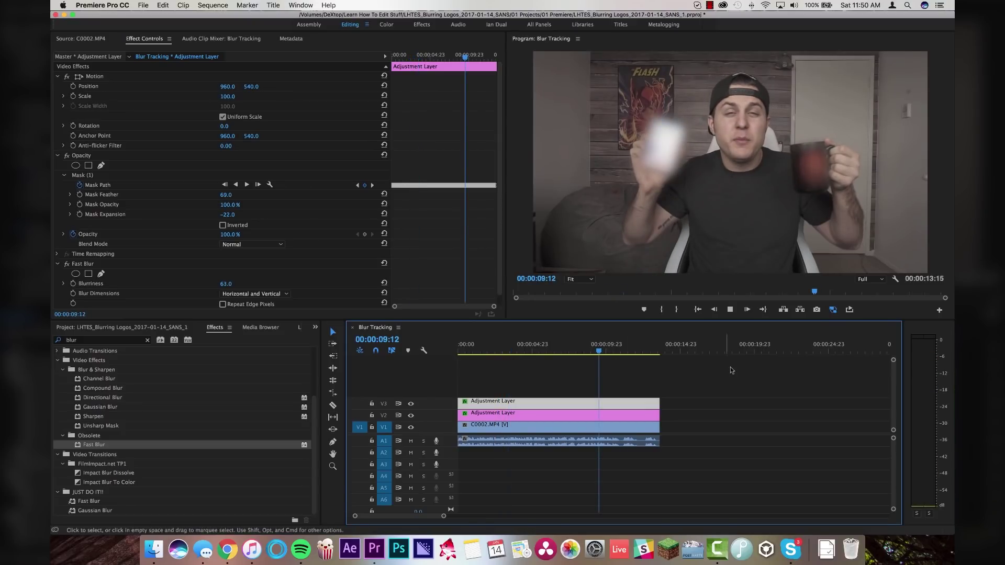
key(space)
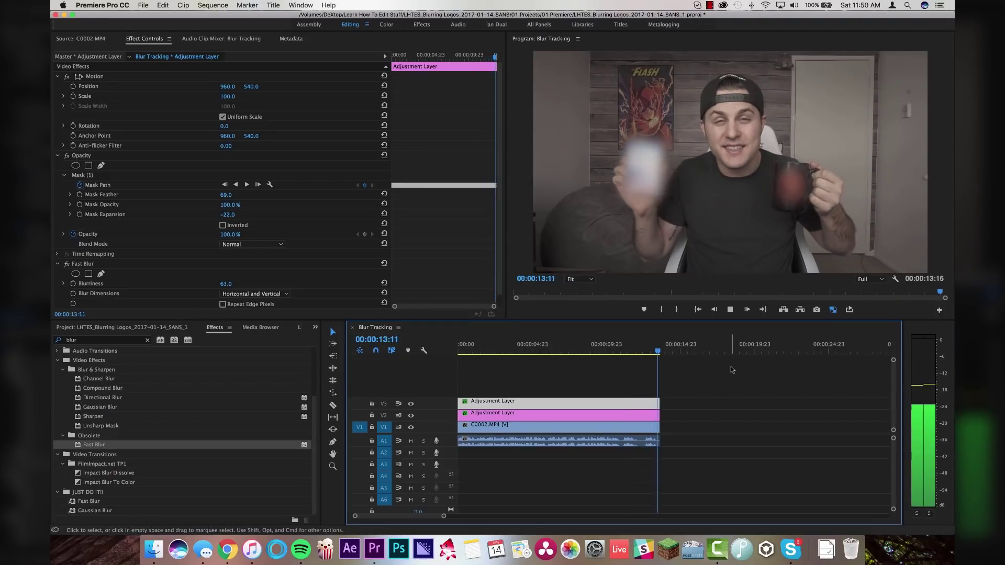
key(space)
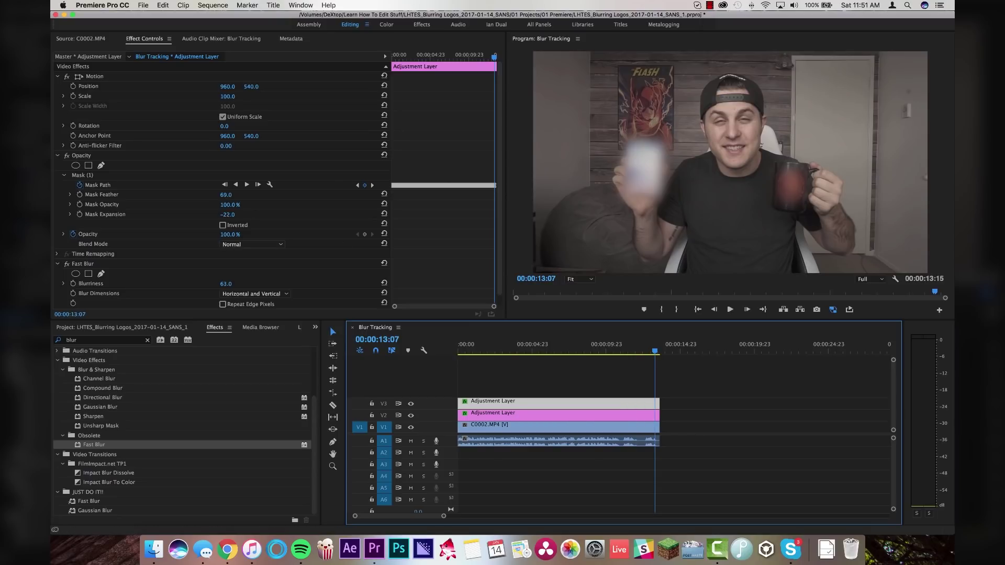
Set the mug mask expansion to -5.0 and check a close-up mug frame around eleven seconds
key(shift+5)
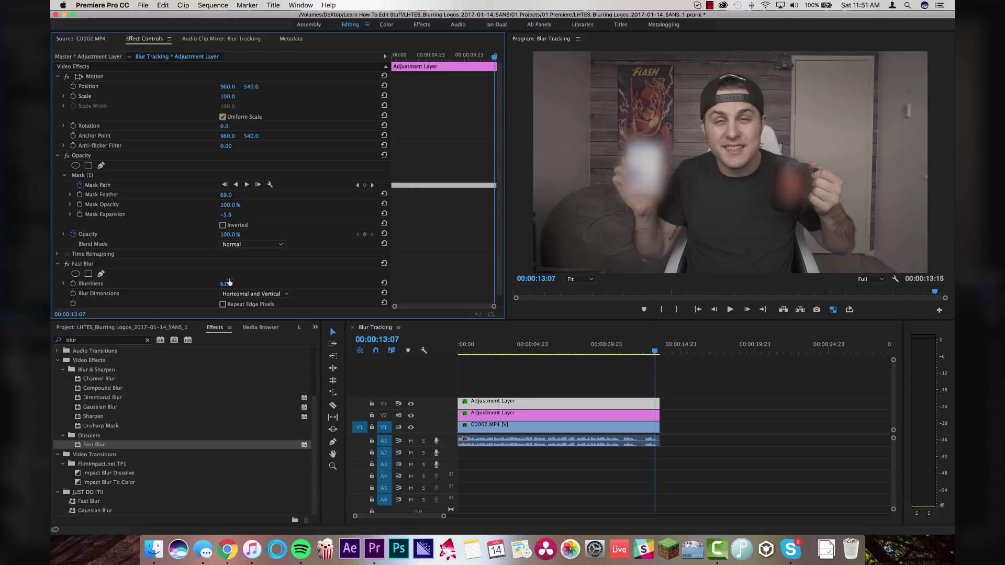
click(634, 349)
drag(626, 348, 633, 348)
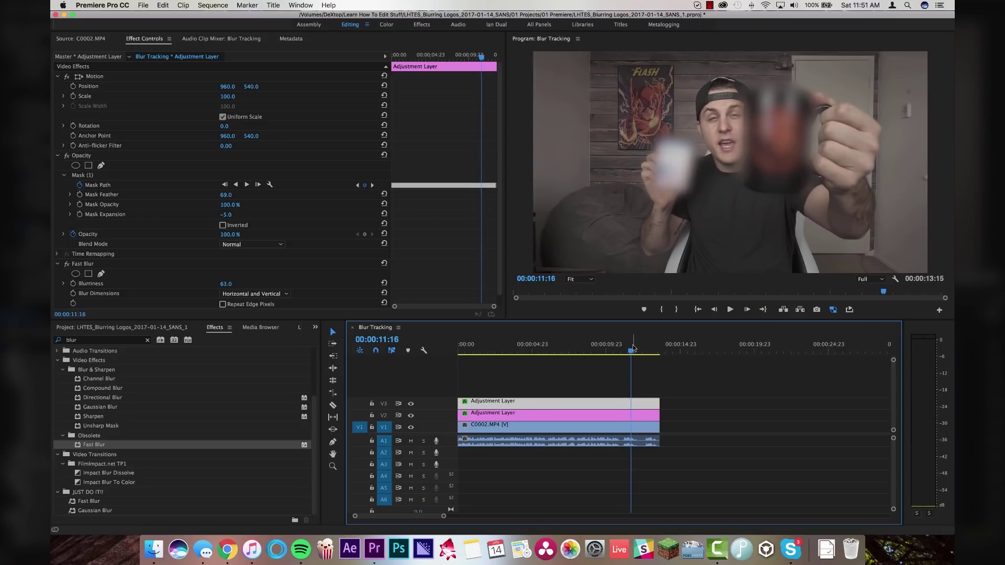